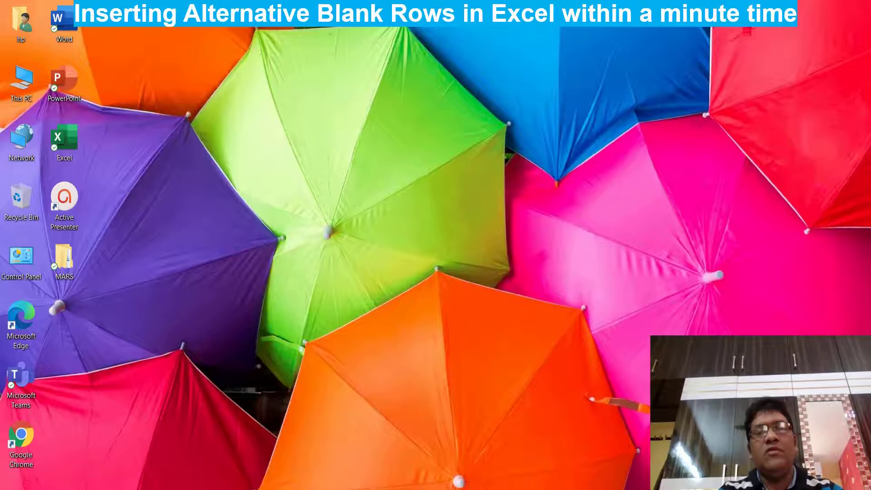
# Insert five blank rows above the employee table on the Master Sheet.
pyautogui.click(509, 451)
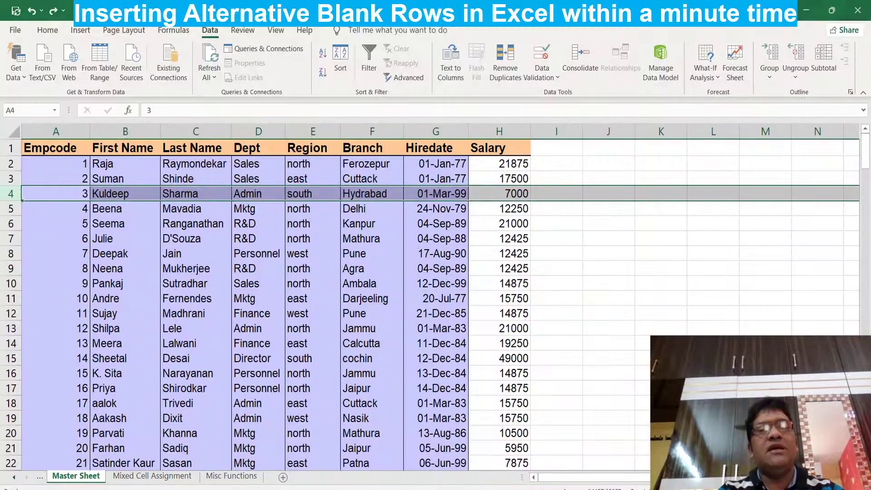
pyautogui.click(477, 299)
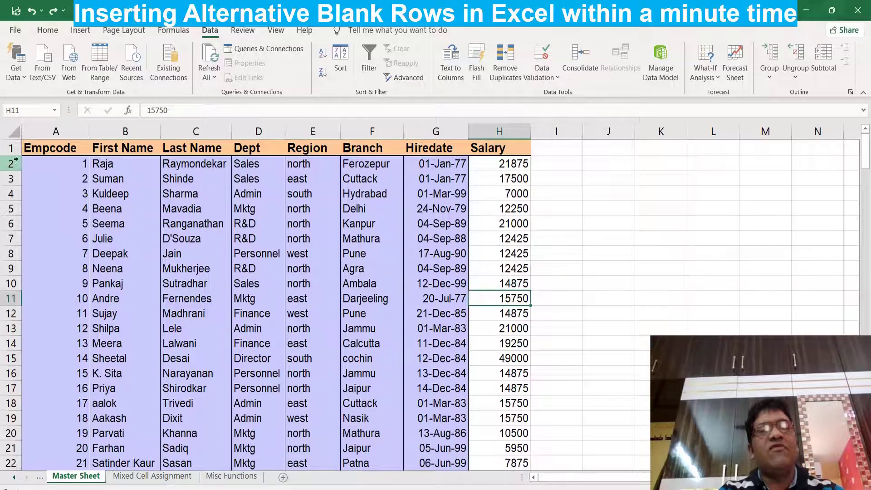
pyautogui.moveTo(13, 149); pyautogui.dragTo(12, 211)
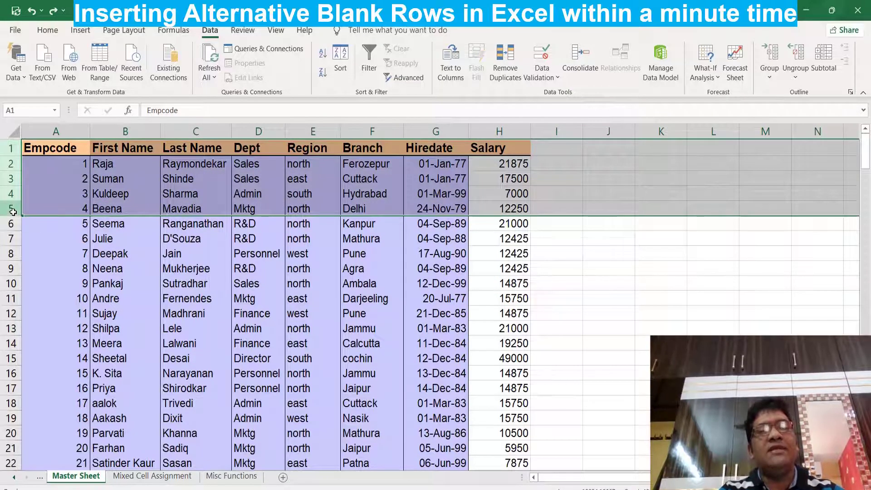
pyautogui.rightClick(16, 181)
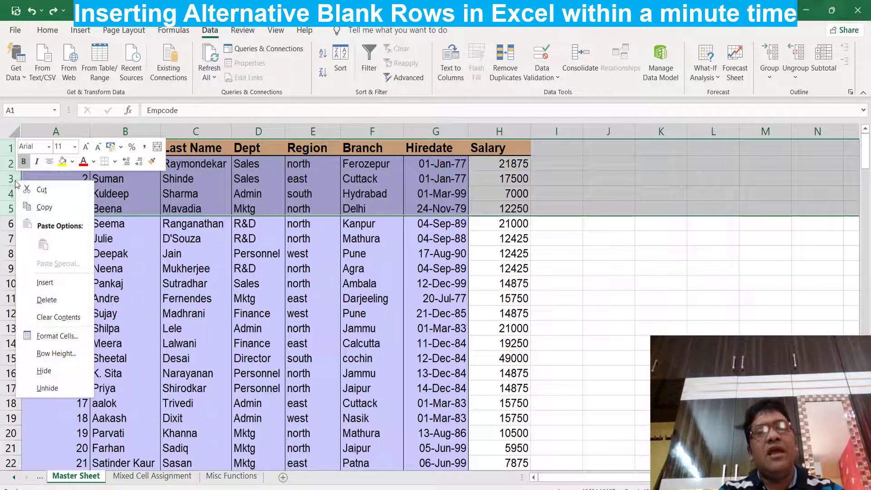
pyautogui.click(39, 284)
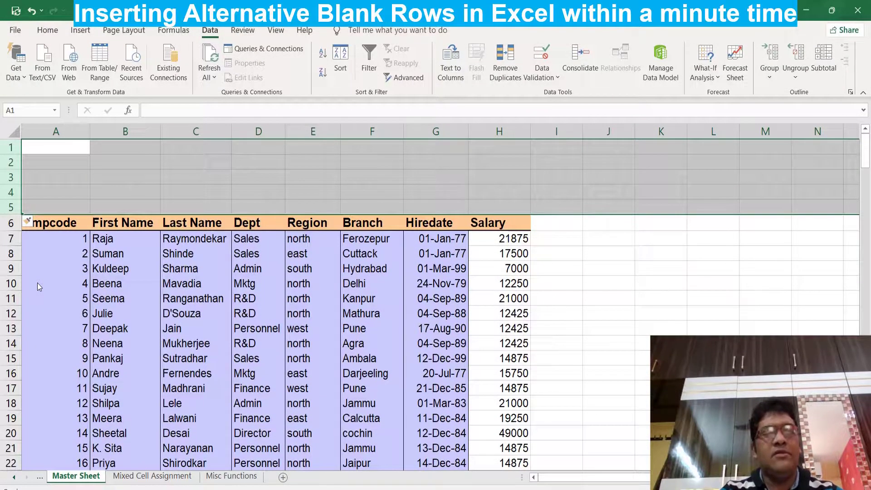
# Undo, redo, then undo the insert again so the table starts at row 1.
pyautogui.hotkey('ctrl', 'z')
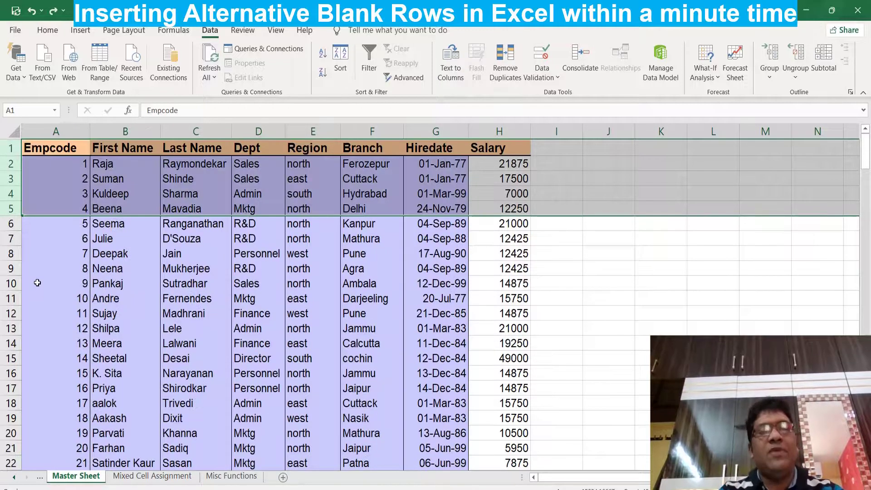
pyautogui.hotkey('ctrl', 'y')
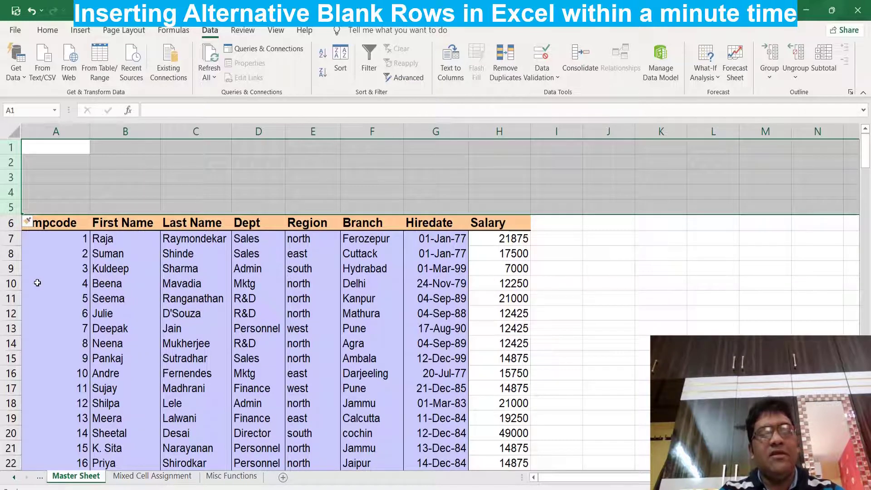
pyautogui.hotkey('ctrl', 'z')
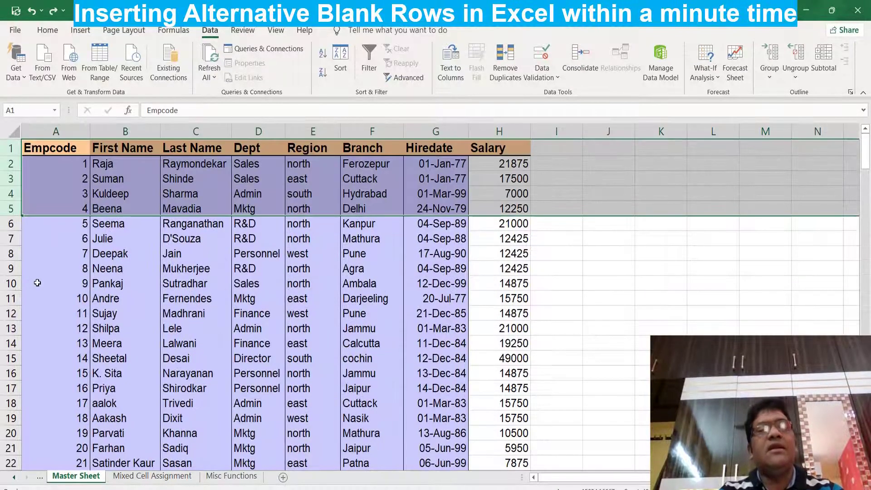
pyautogui.click(75, 223)
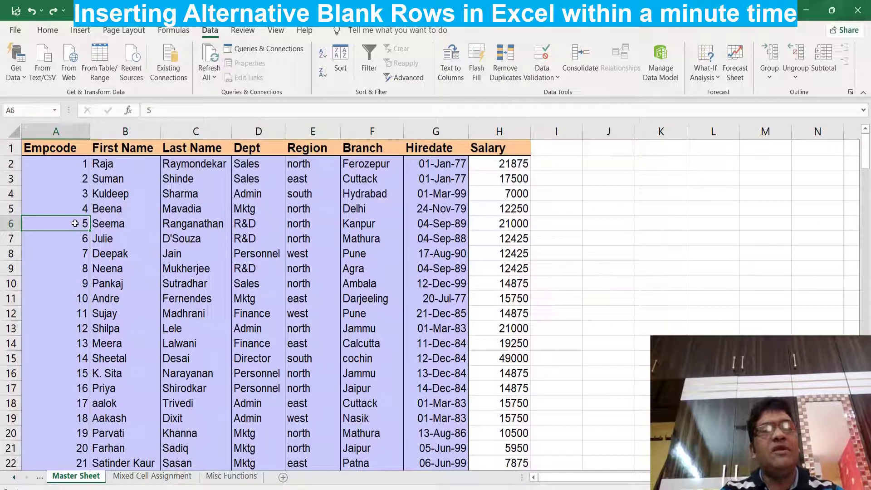
pyautogui.click(10, 164)
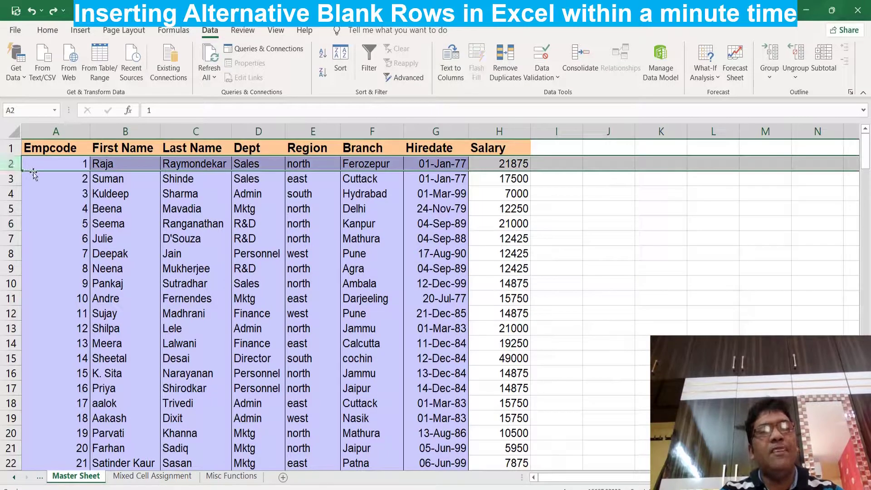
pyautogui.keyDown('ctrl'); pyautogui.click(11, 194); pyautogui.keyUp('ctrl')
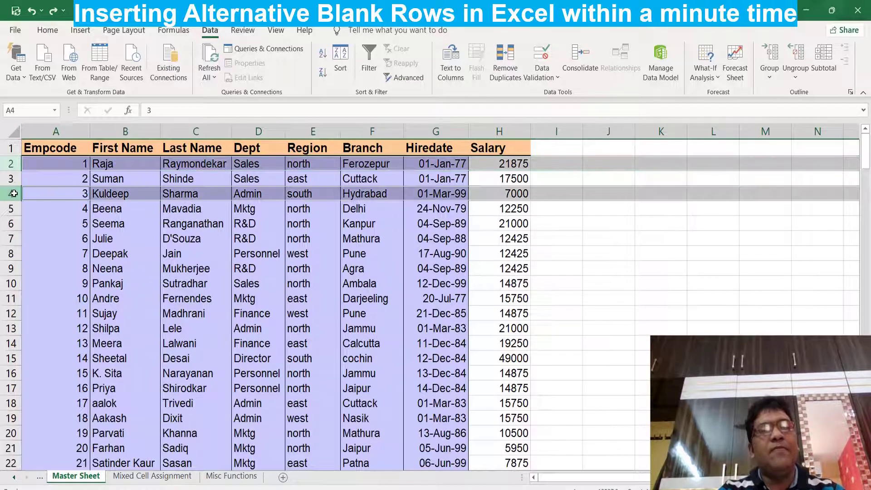
pyautogui.keyDown('ctrl'); pyautogui.click(11, 224); pyautogui.keyUp('ctrl')
pyautogui.keyDown('ctrl'); pyautogui.click(12, 254); pyautogui.keyUp('ctrl')
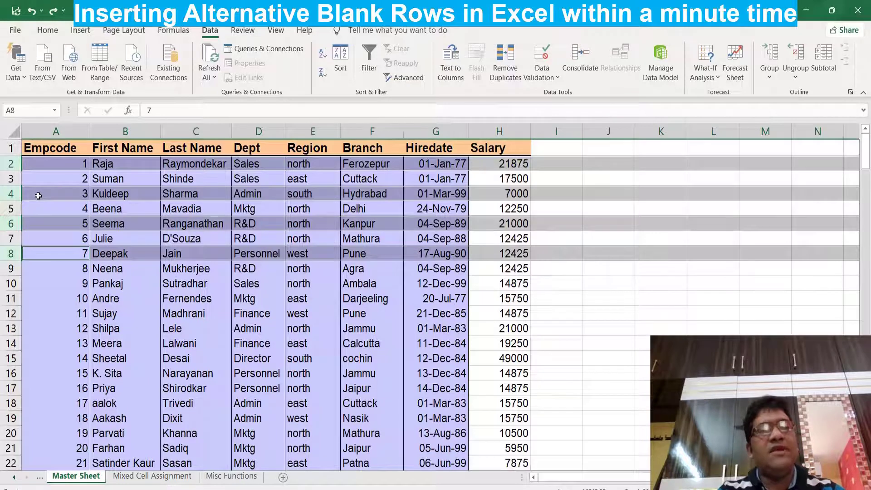
pyautogui.hotkey('ctrl', 'shift', '+')
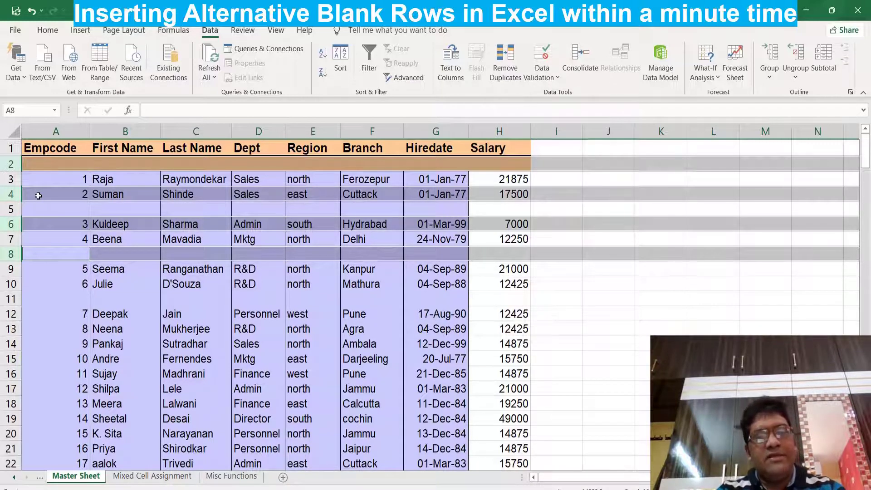
pyautogui.hotkey('ctrl', 'z')
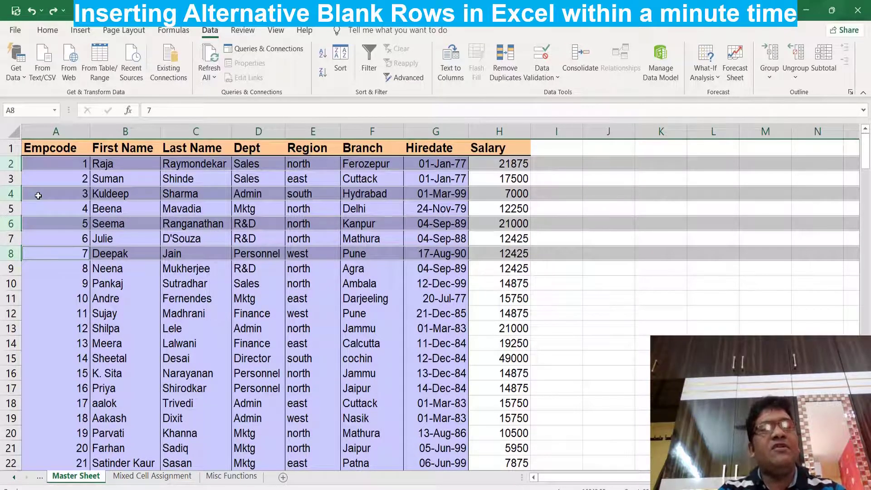
pyautogui.click(75, 196)
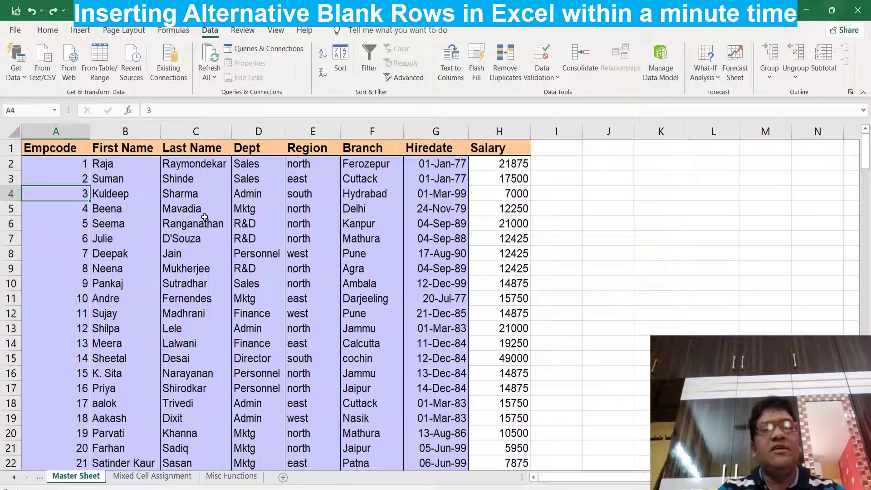
# Enter the heading 'Temp' in cell I1, beside the Salary column.
pyautogui.click(268, 204)
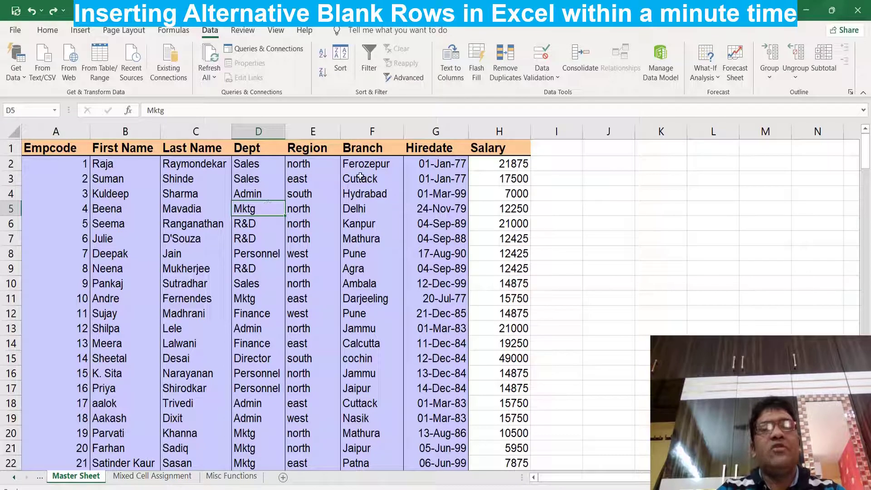
pyautogui.click(505, 152)
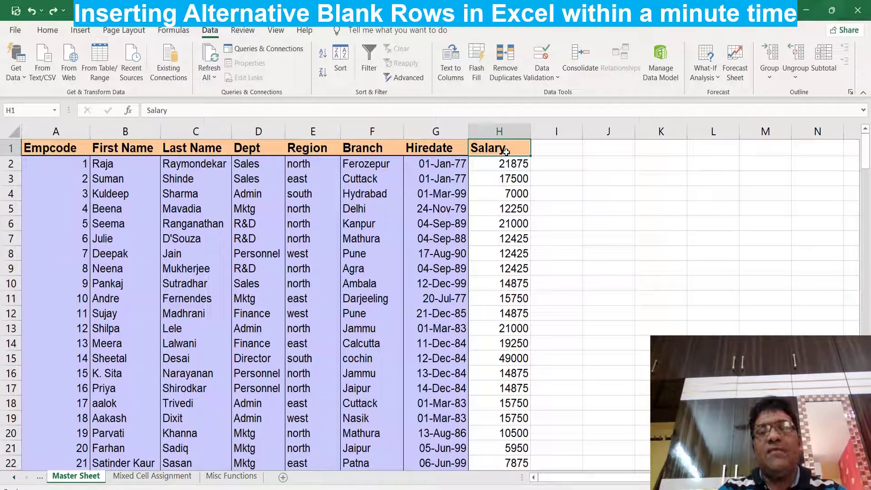
pyautogui.press('Right')
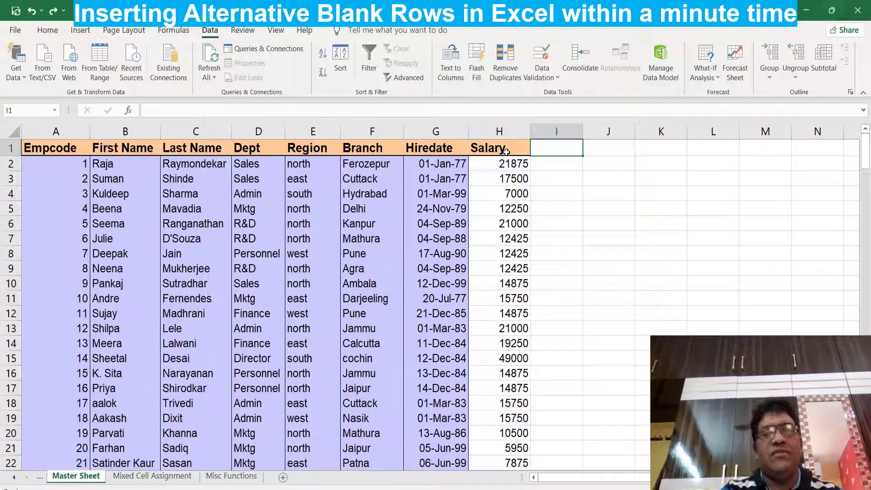
pyautogui.write('T')
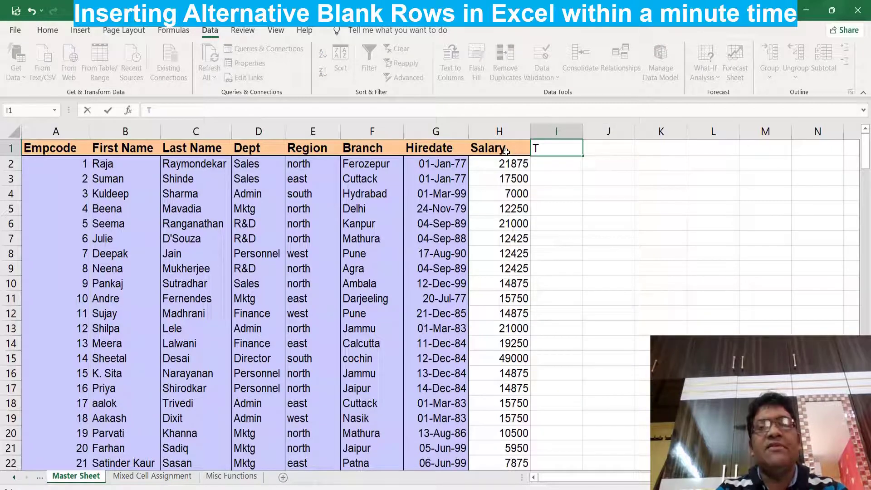
pyautogui.write('e')
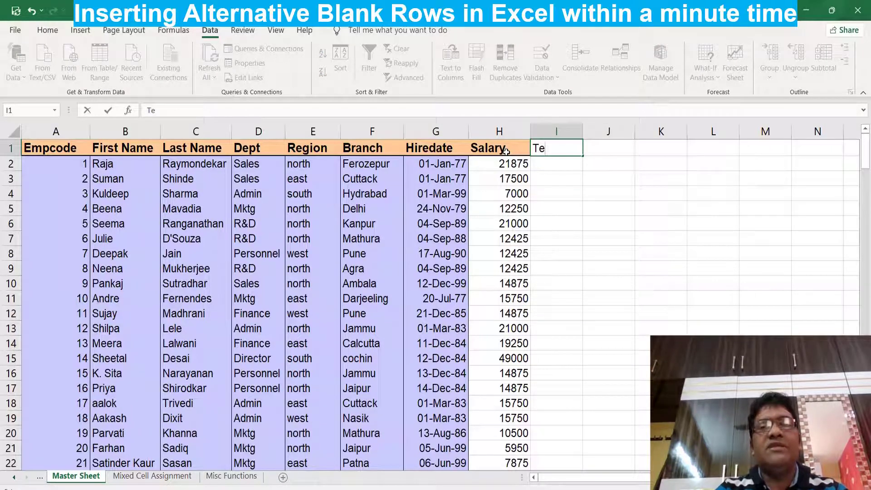
pyautogui.write('mp')
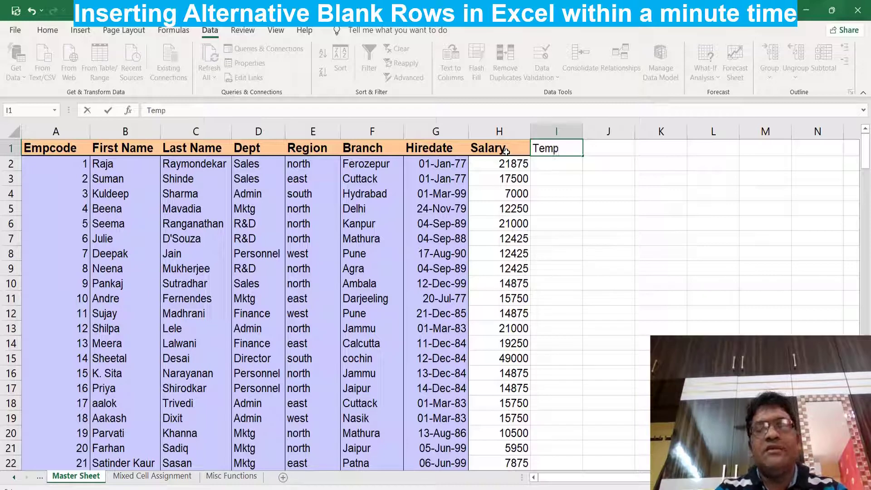
pyautogui.press('Return')
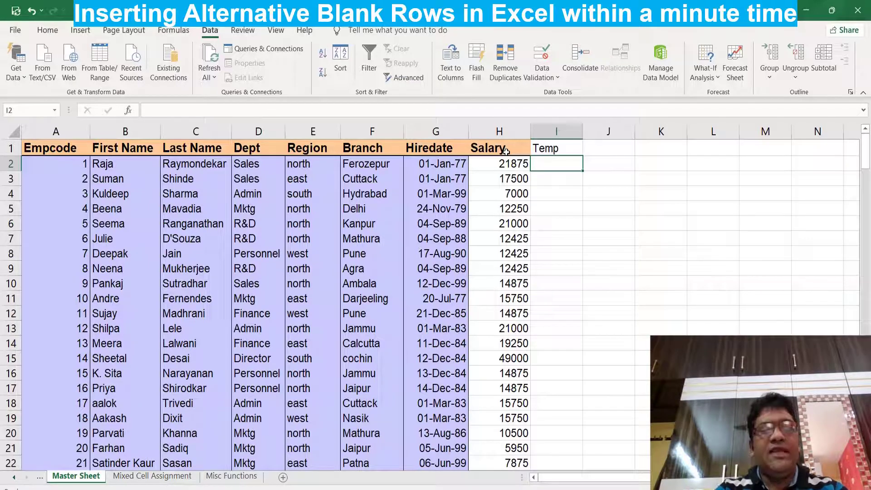
# Enter 1 and 2 in I2:I3 and fill the Temp series down the table.
pyautogui.write('1')
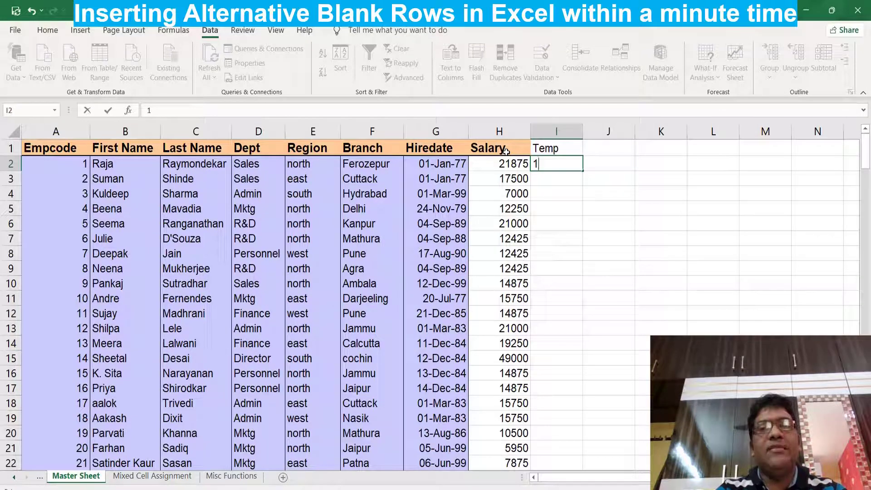
pyautogui.press('Return')
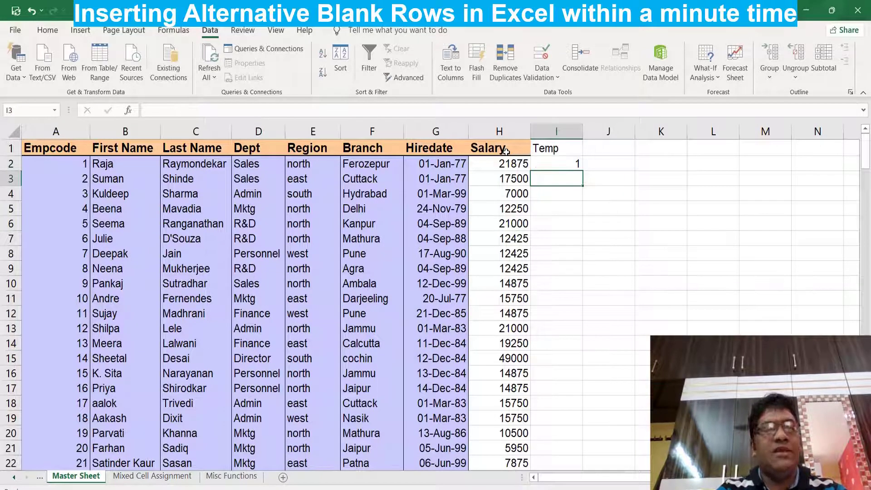
pyautogui.write('2')
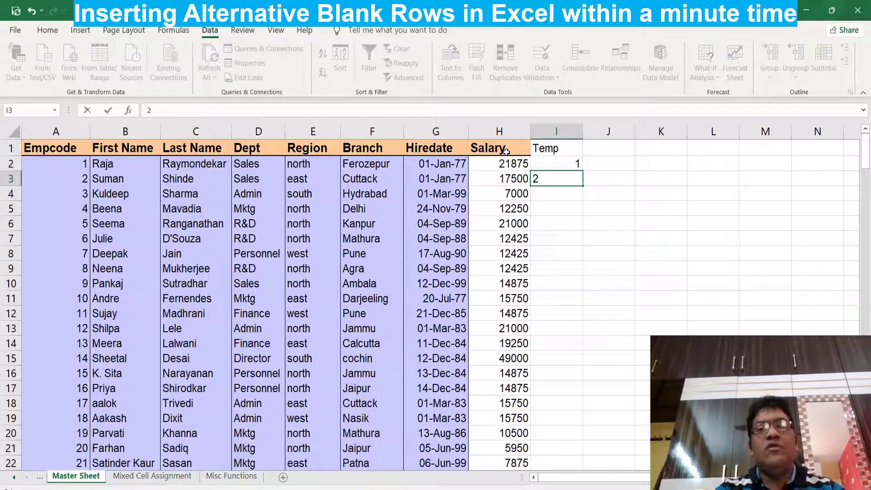
pyautogui.press('Return')
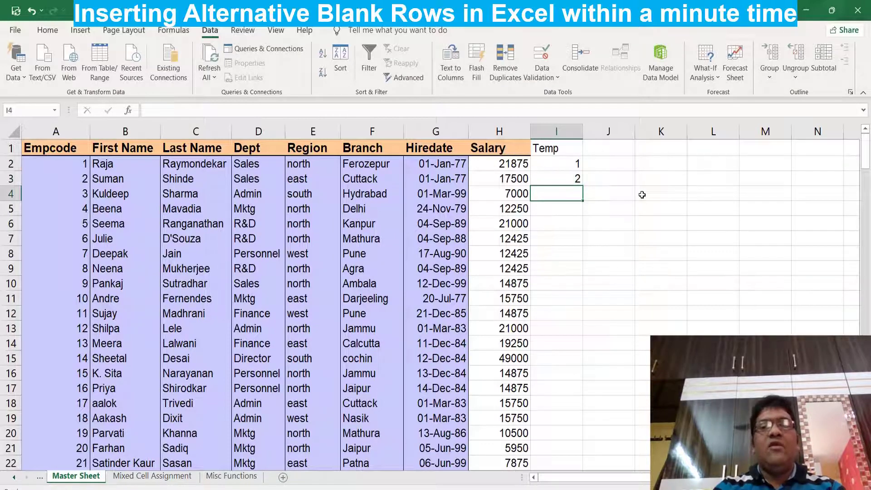
pyautogui.click(570, 168)
pyautogui.moveTo(570, 170); pyautogui.dragTo(570, 179)
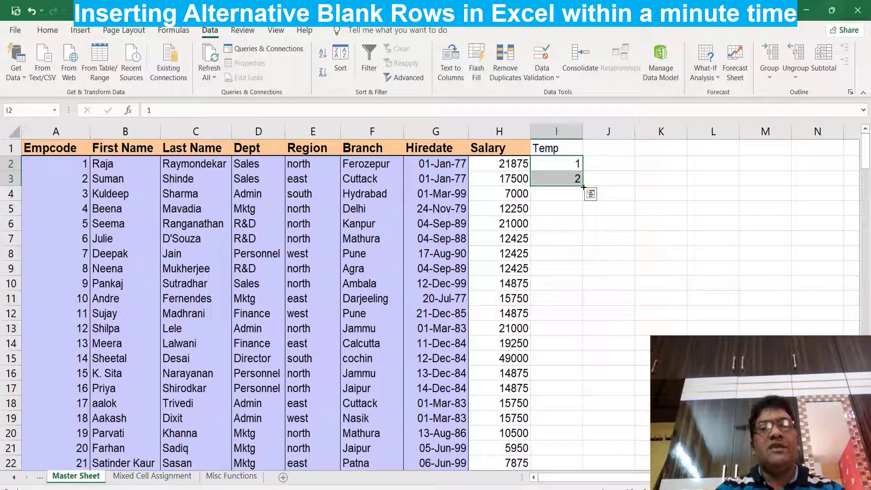
pyautogui.doubleClick(584, 186)
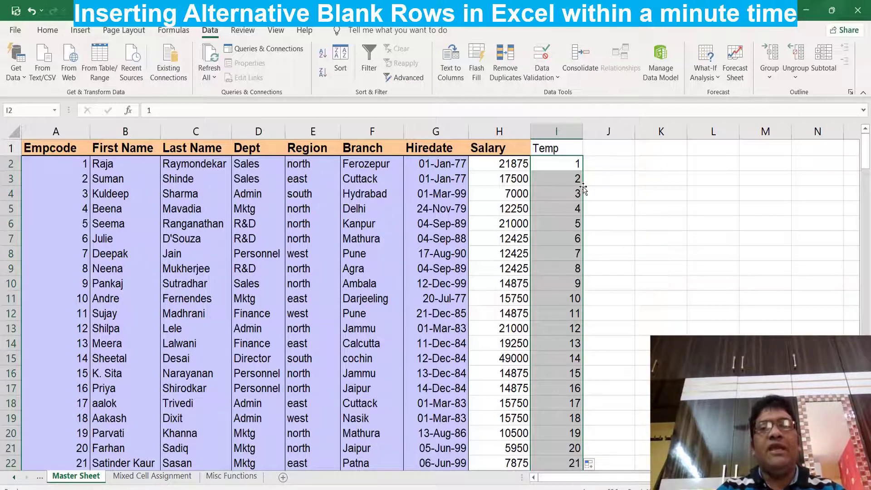
# Check that the series ends at 100, then select the whole range I2:I101.
pyautogui.click(565, 199)
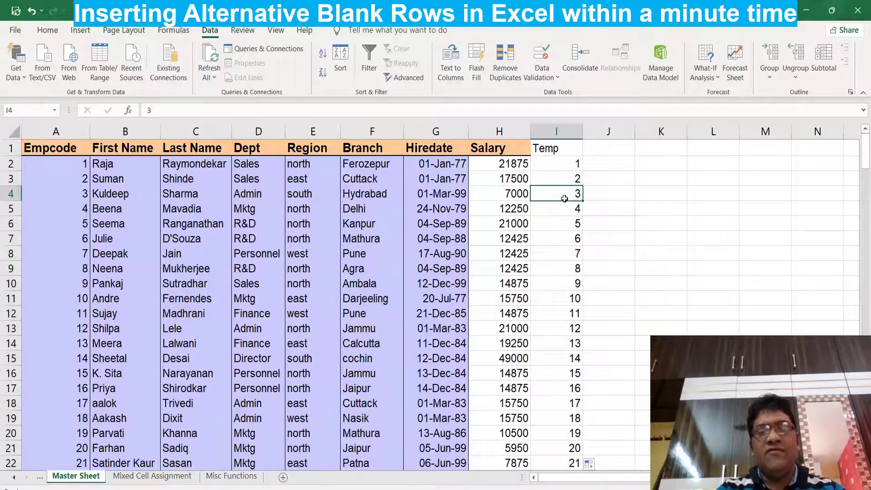
pyautogui.hotkey('ctrl', 'Down')
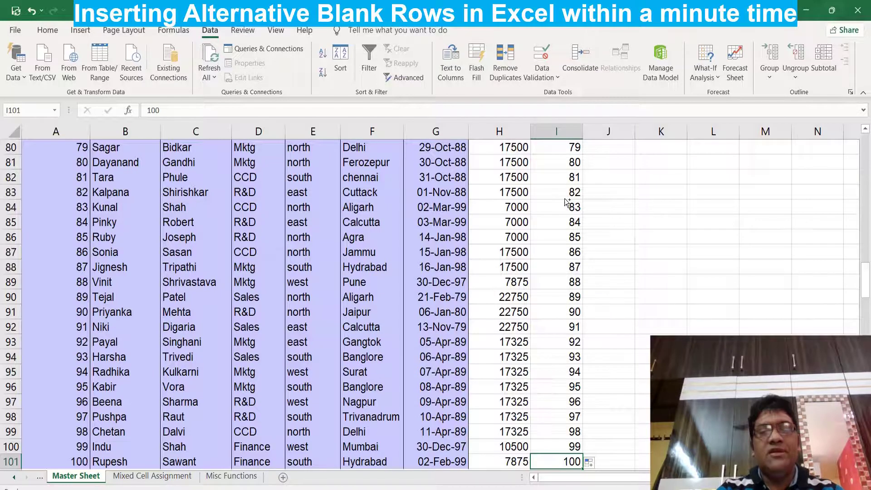
pyautogui.press('Down')
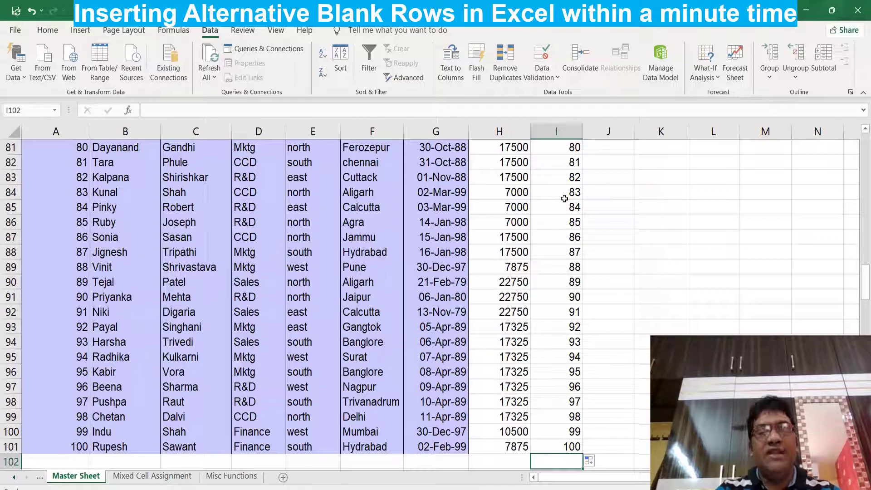
pyautogui.press('Up')
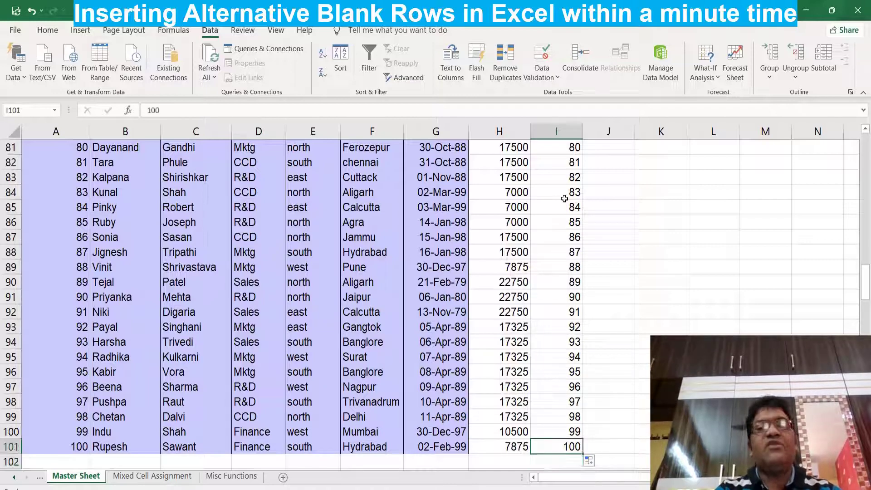
pyautogui.click(565, 199)
pyautogui.hotkey('ctrl', 'Up')
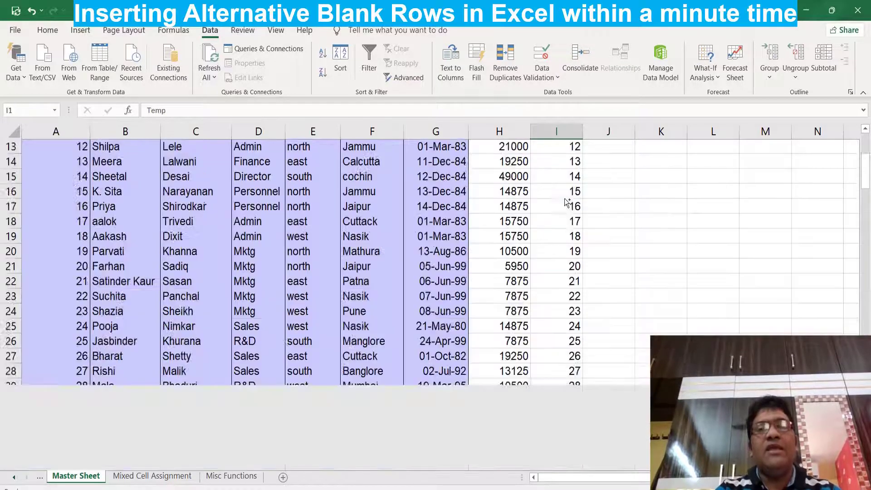
pyautogui.press('Down')
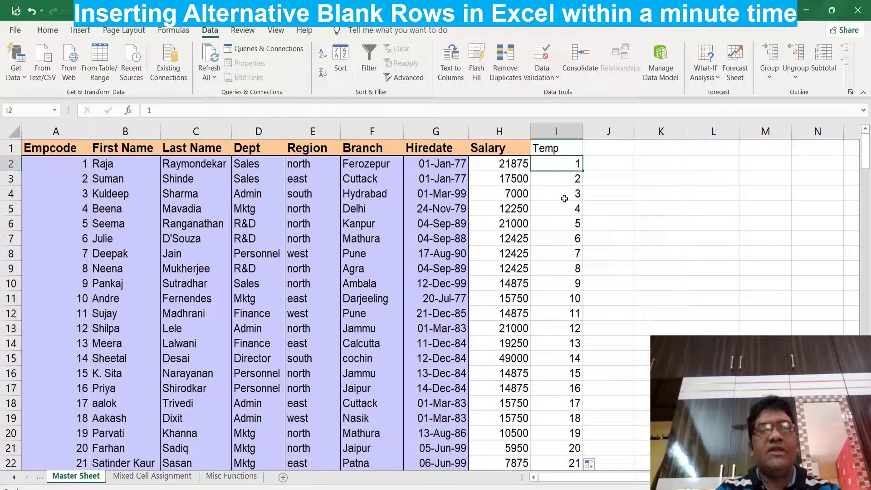
pyautogui.hotkey('ctrl', 'shift', 'Down')
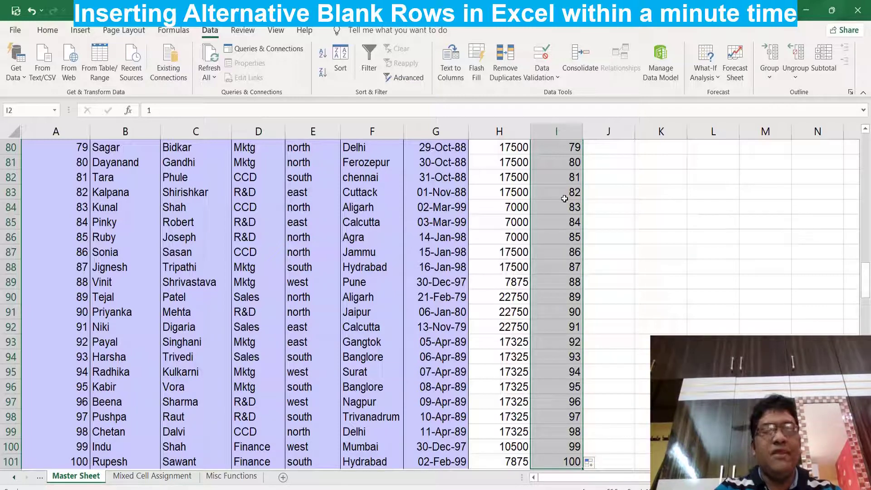
# Copy the Temp numbers 1–100 and paste a second copy starting at cell I102.
pyautogui.hotkey('ctrl', 'c')
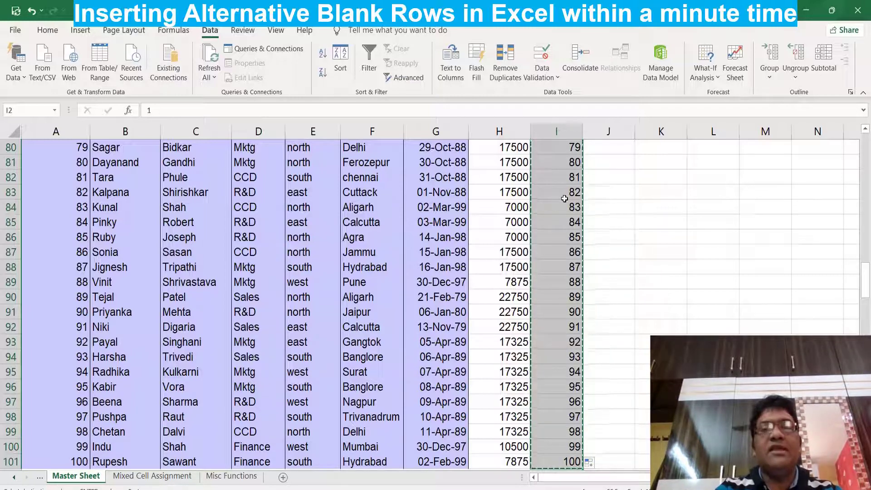
pyautogui.click(572, 225)
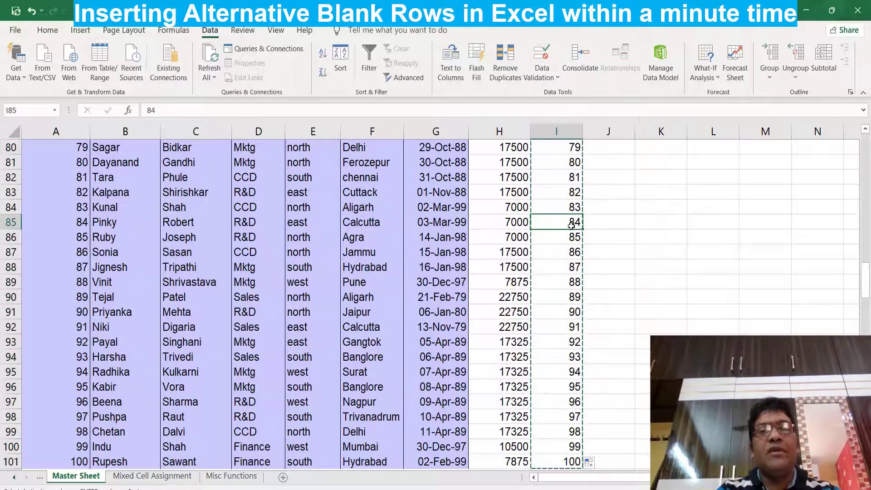
pyautogui.hotkey('ctrl', 'Down')
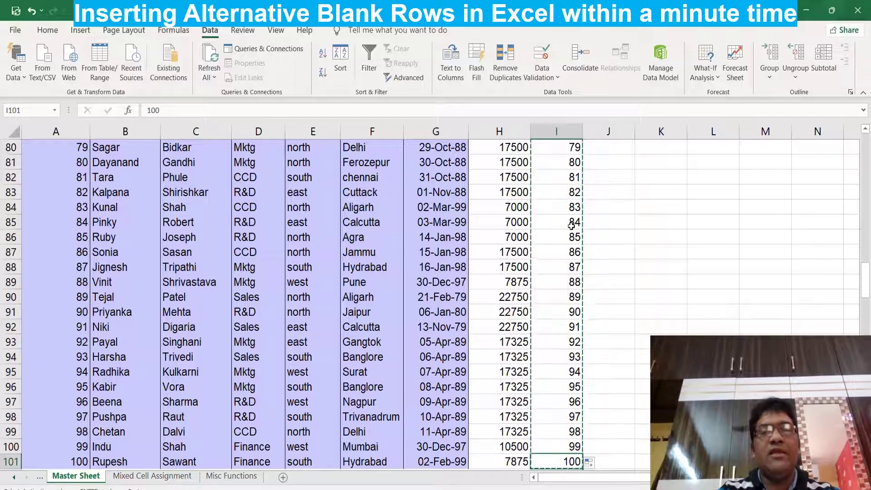
pyautogui.press('Down')
pyautogui.press('Down')
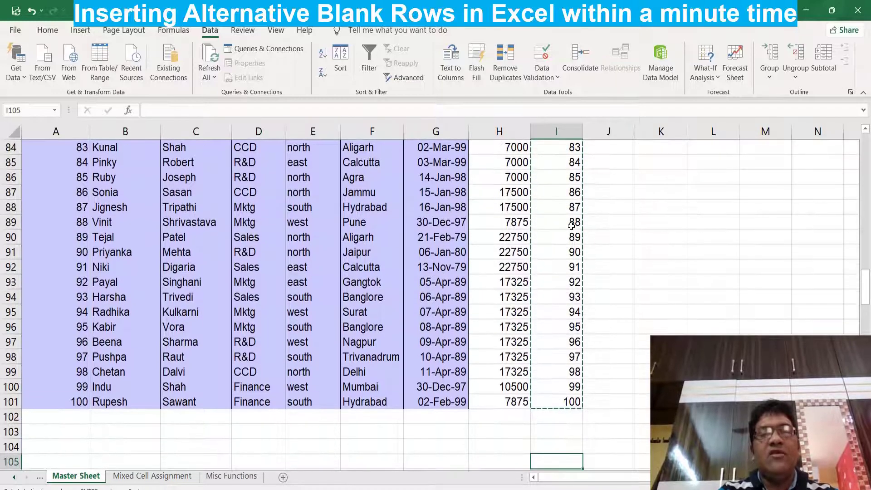
pyautogui.press('Up')
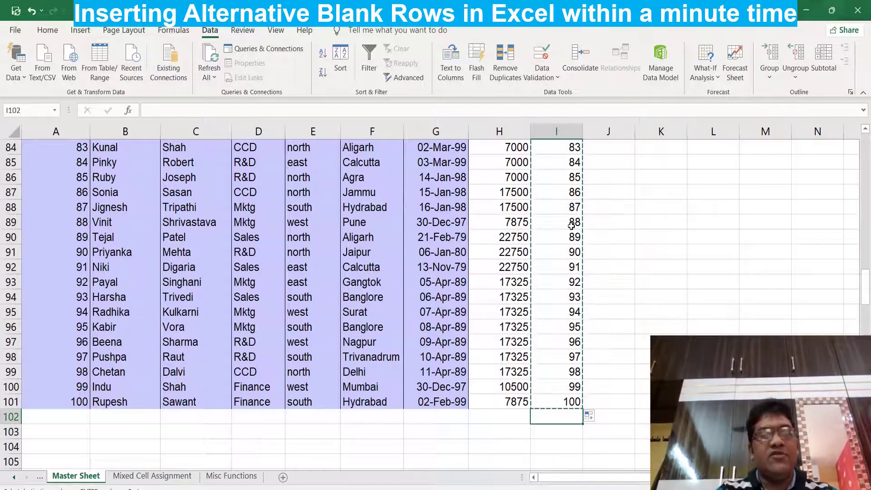
pyautogui.hotkey('ctrl', 'v')
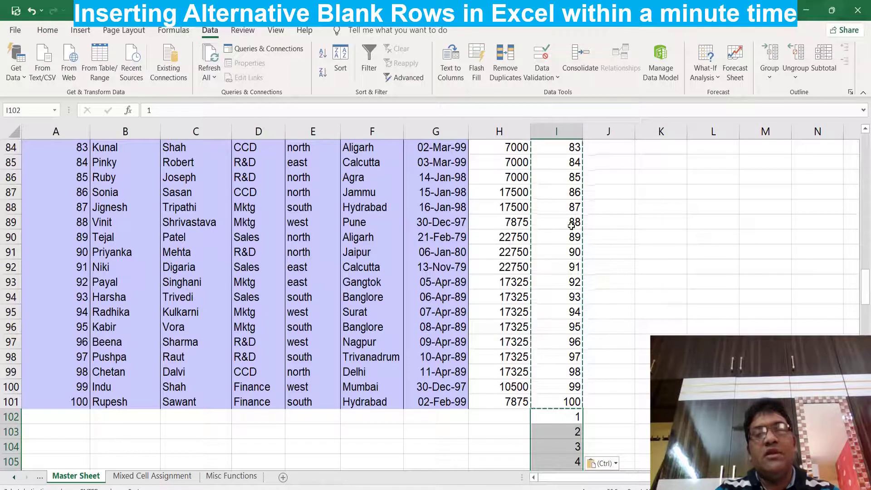
pyautogui.click(559, 420)
pyautogui.hotkey('ctrl', 'Down')
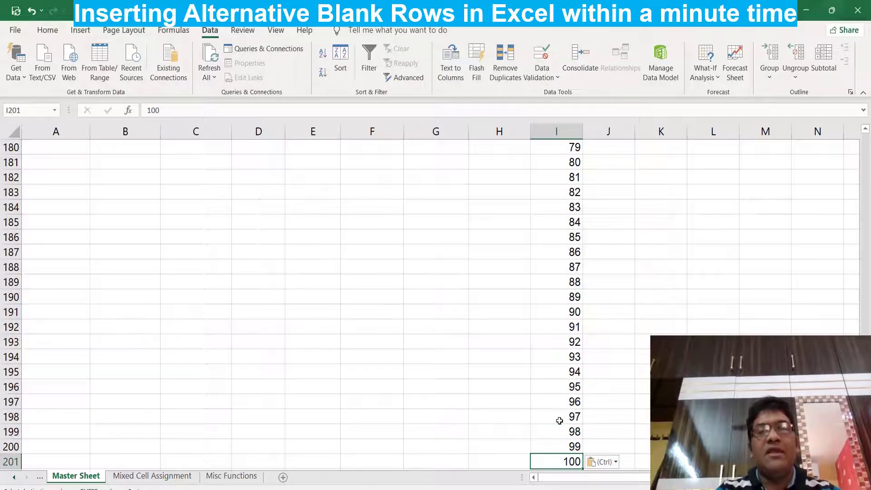
pyautogui.press('Down')
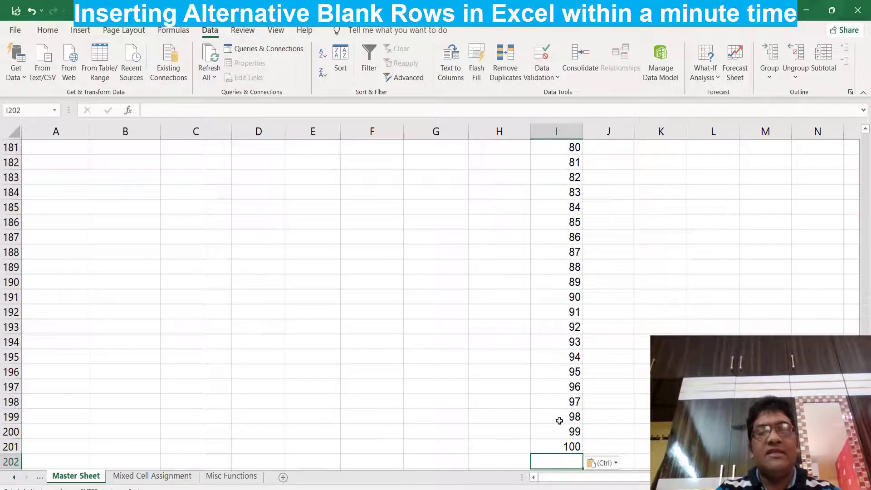
pyautogui.press('ctrl')
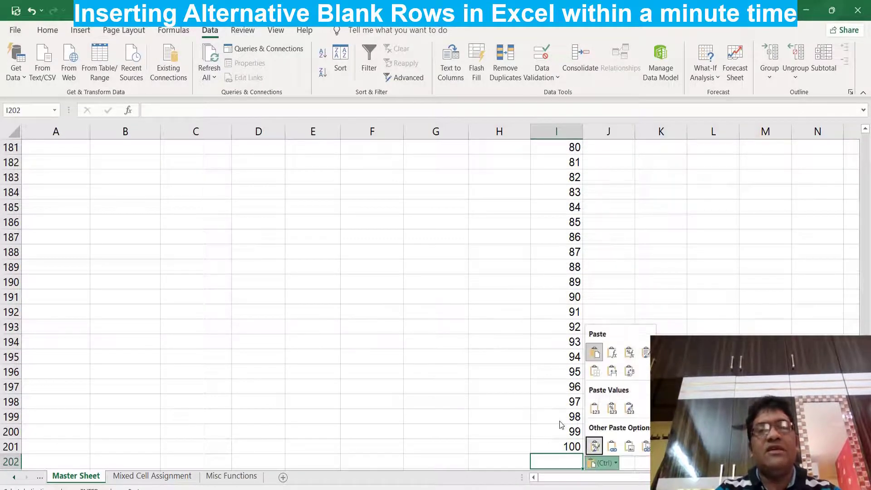
pyautogui.press('Escape')
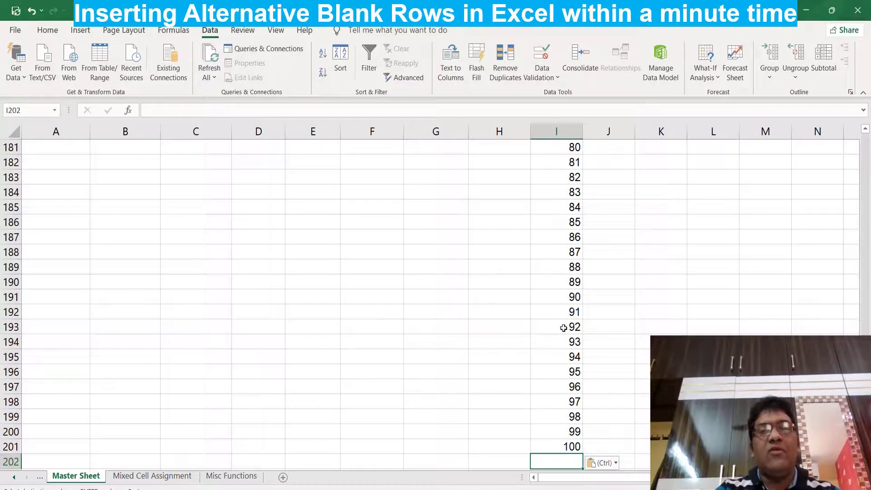
pyautogui.click(564, 327)
pyautogui.hotkey('ctrl', 'Up')
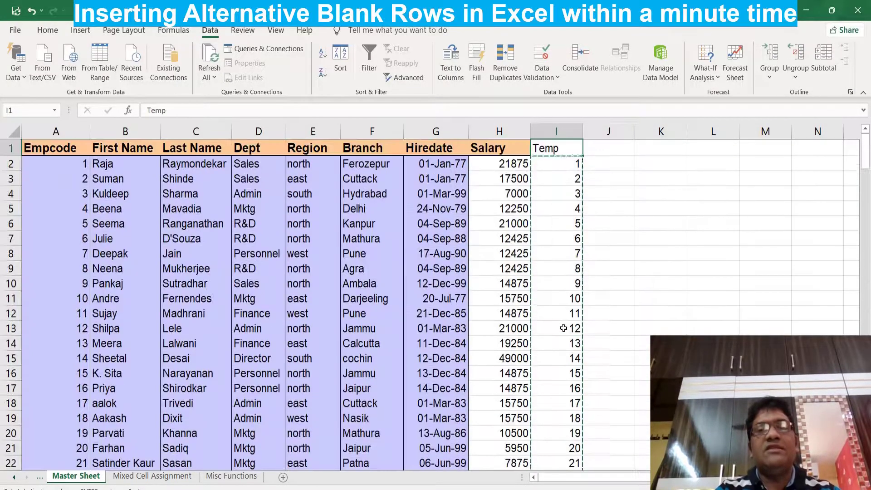
pyautogui.hotkey('ctrl', 'Down')
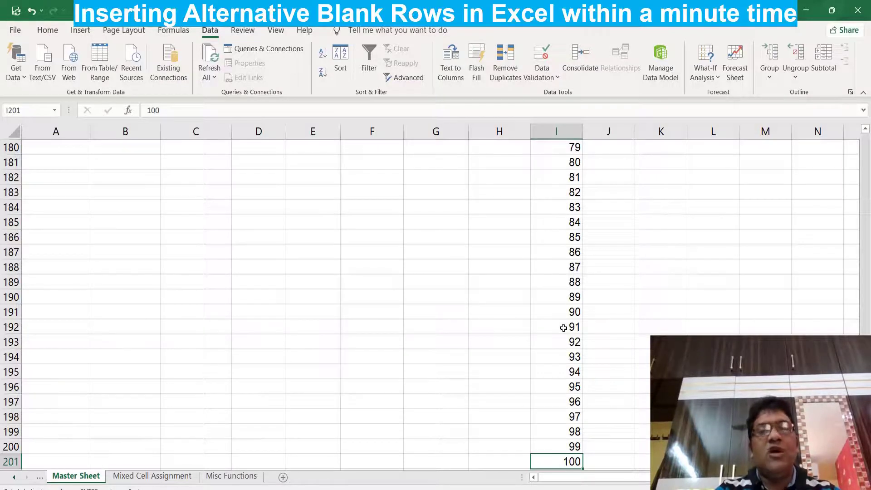
pyautogui.hotkey('ctrl', 'Up')
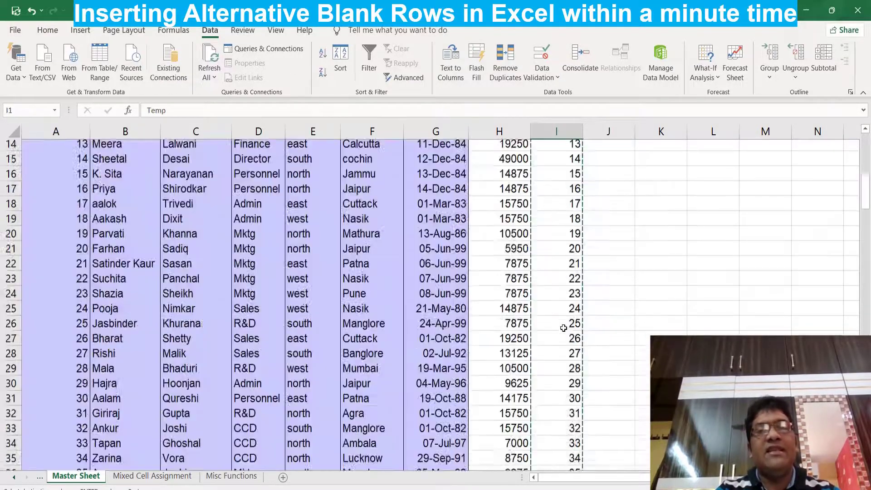
pyautogui.click(559, 238)
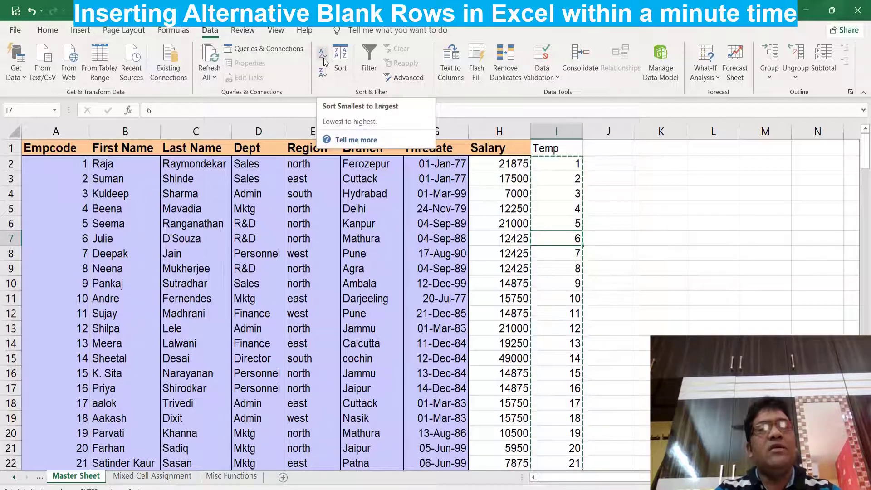
# Sort the table by the Temp column, smallest to largest, using the Data ribbon.
pyautogui.click(49, 31)
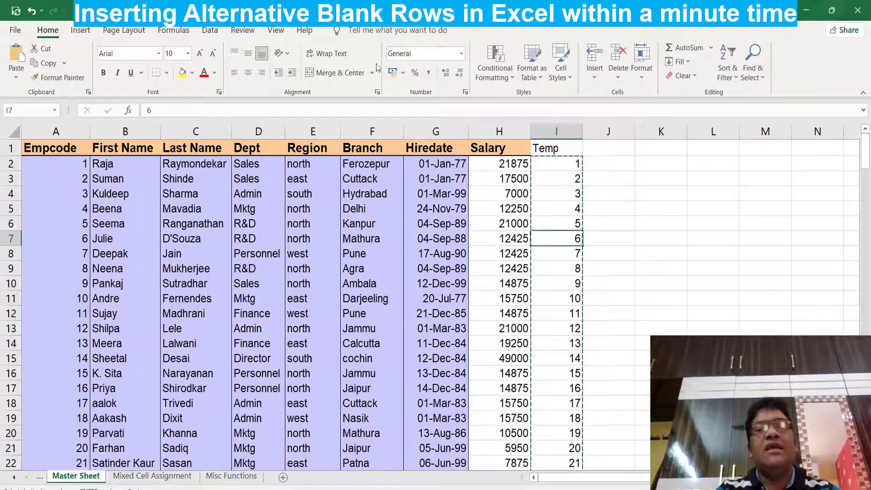
pyautogui.click(736, 79)
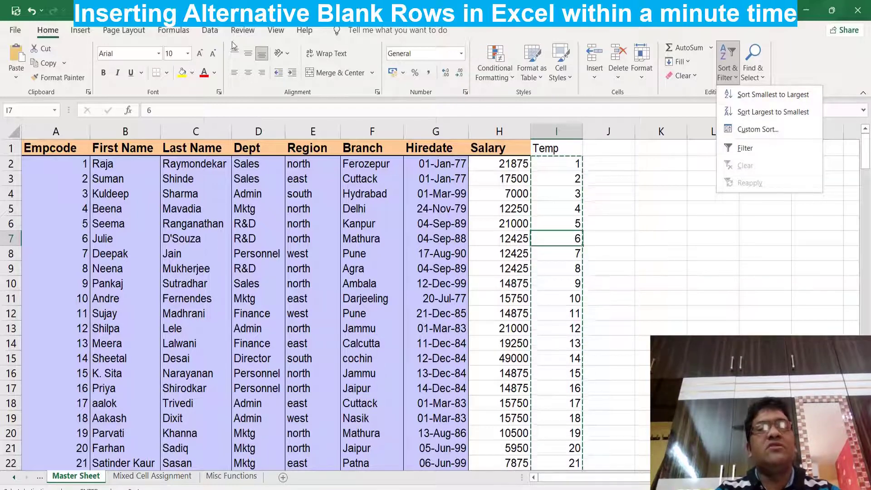
pyautogui.click(210, 30)
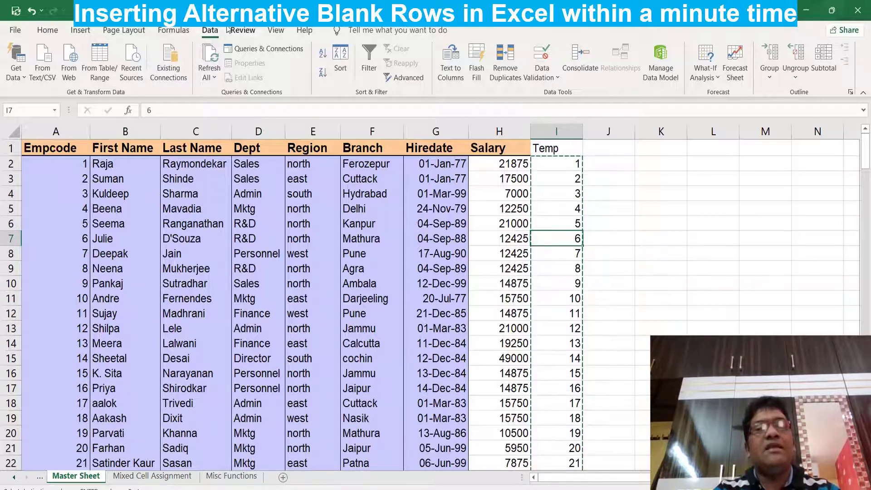
pyautogui.click(320, 57)
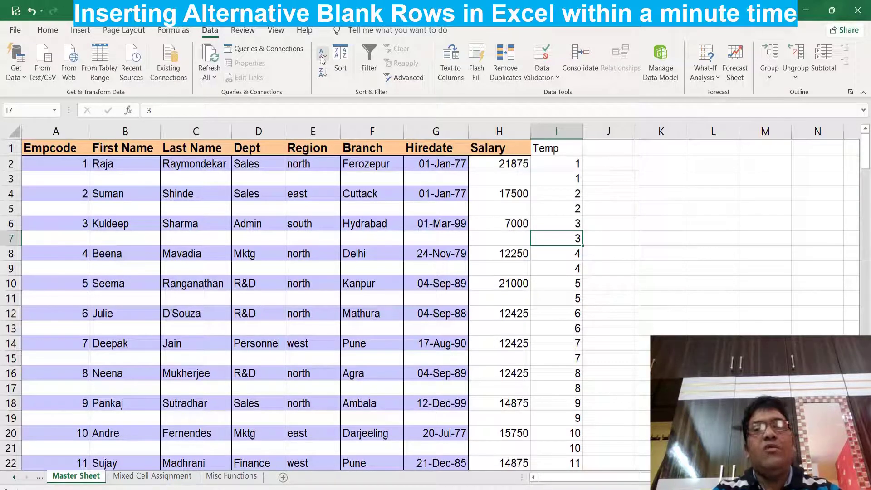
# Select column I and delete all the Temp values.
pyautogui.click(565, 134)
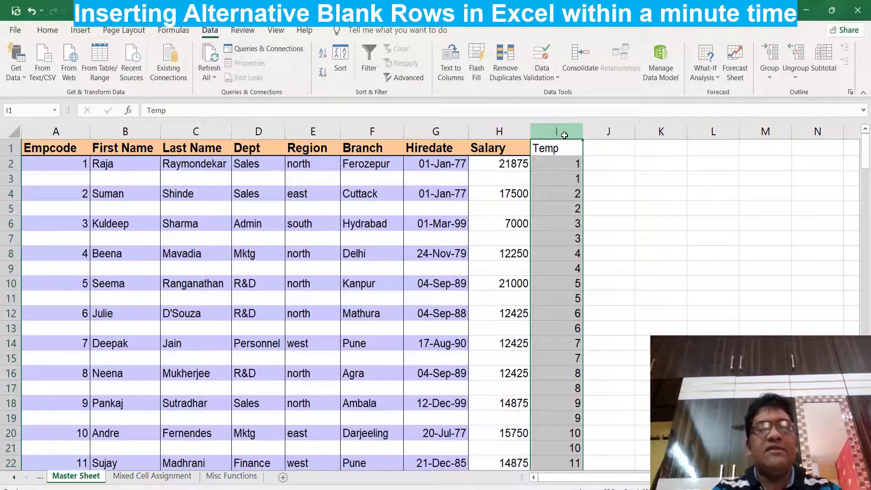
pyautogui.press('Delete')
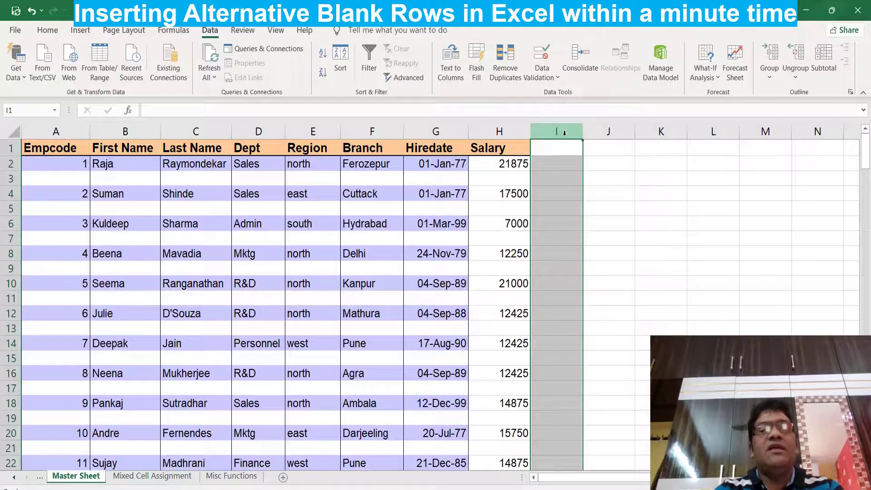